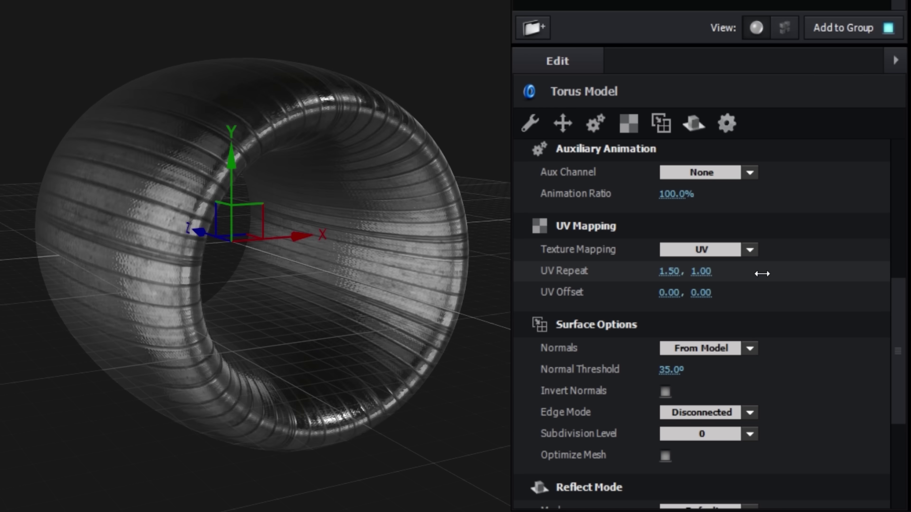
pyautogui.moveTo(756, 270); pyautogui.dragTo(778, 271)
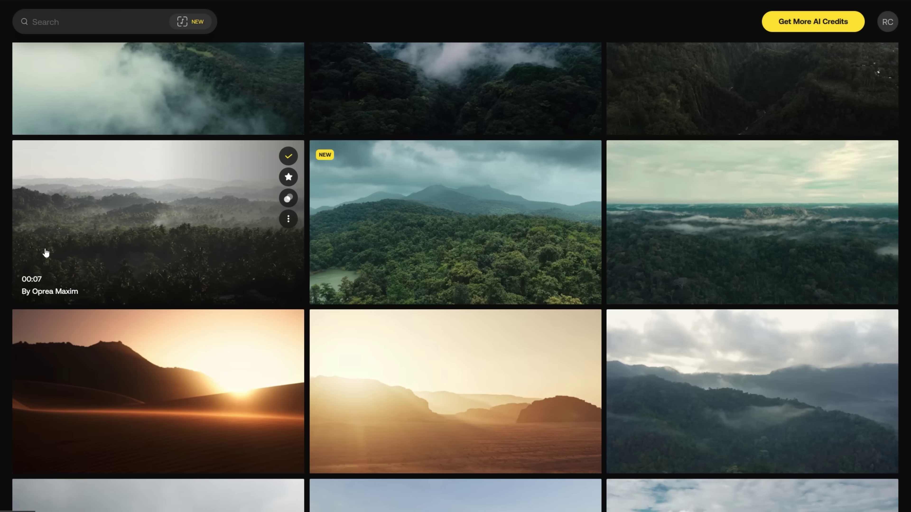
pyautogui.scroll(-5, 244, 171)
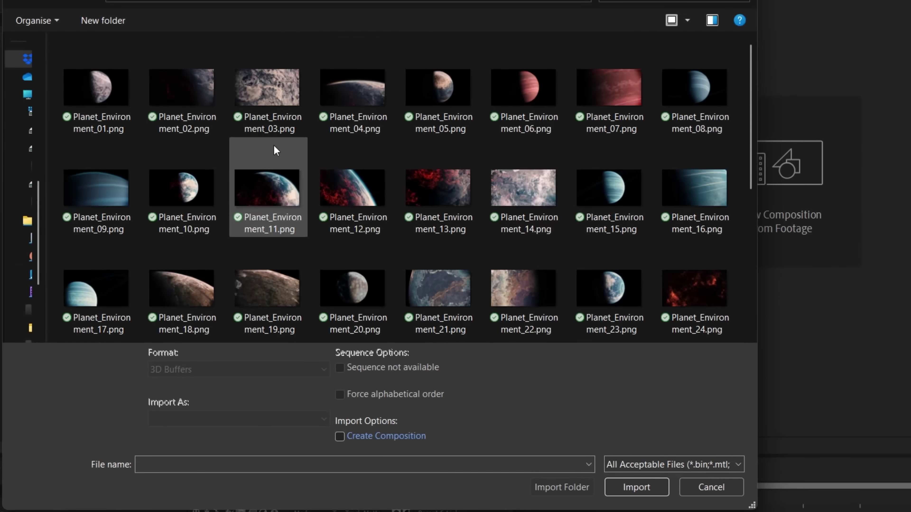
# - Import Planet_Environment_04.png as footage and create a new composition named Space
pyautogui.click(363, 122)
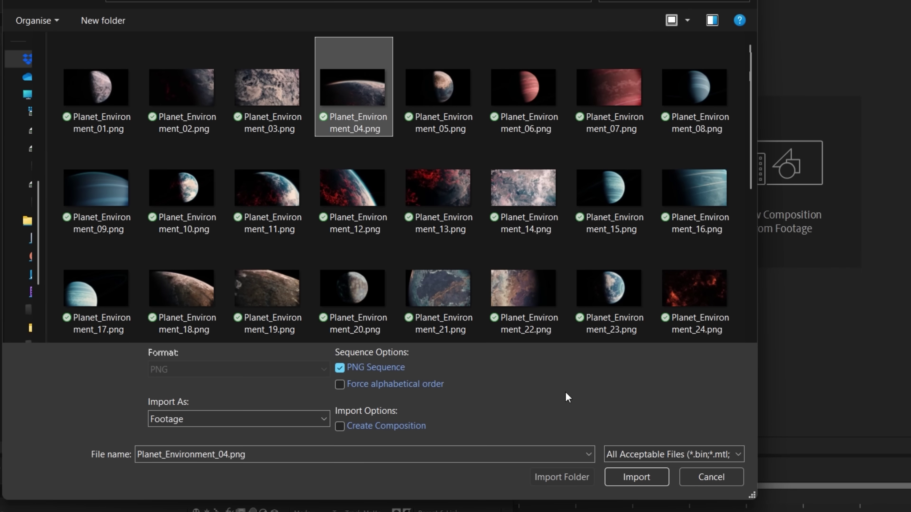
pyautogui.click(634, 478)
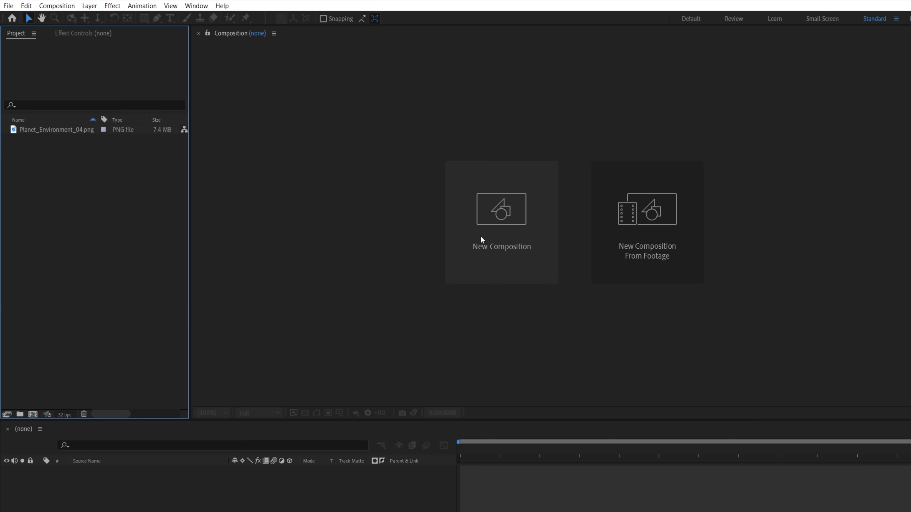
pyautogui.click(485, 238)
pyautogui.write('Space')
pyautogui.press('Return')
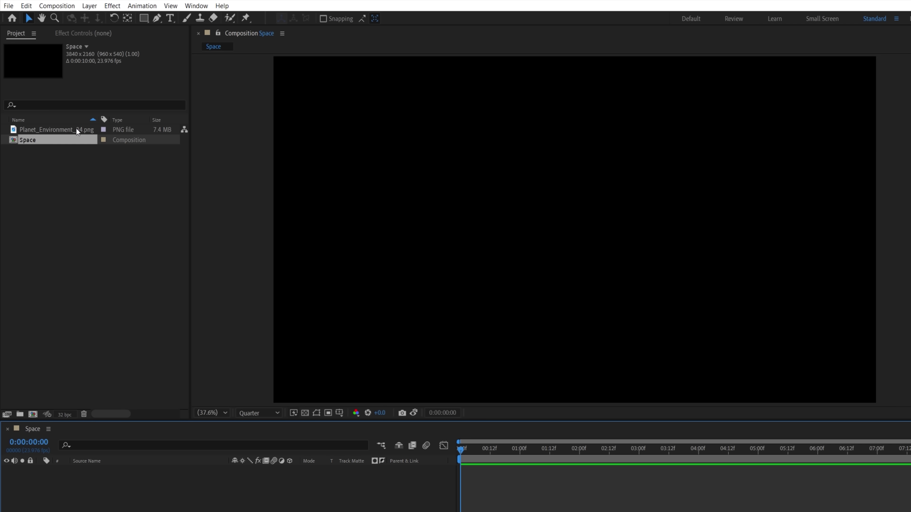
# - Add Planet_Environment_04.png to the Space composition and make it a 3D layer
pyautogui.moveTo(77, 132); pyautogui.dragTo(197, 491)
pyautogui.click(289, 470)
# - Add a two-node camera with the 24mm preset to the Space composition
pyautogui.rightClick(287, 482)
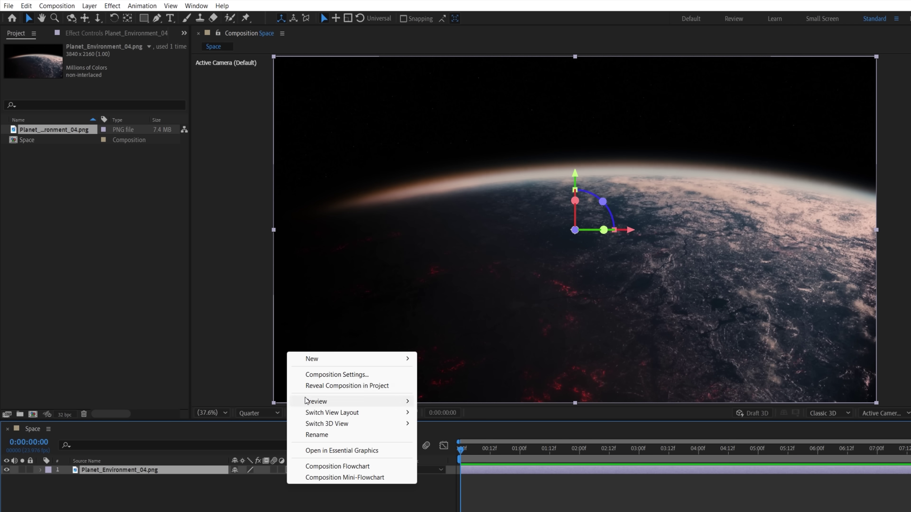
pyautogui.moveTo(355, 362)
pyautogui.click(446, 408)
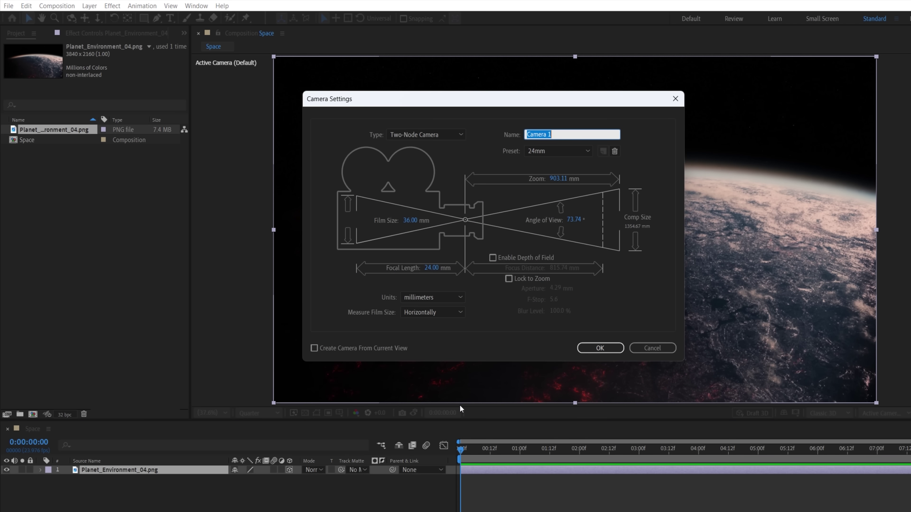
pyautogui.click(598, 348)
# - Set the camera's orientation to 10°, 12°, 0° at the first frame and preview the camera move
pyautogui.press('r')
pyautogui.moveTo(247, 479)
pyautogui.mouseDown()
pyautogui.moveTo(258, 482)
pyautogui.moveTo(236, 480)
pyautogui.mouseUp()
pyautogui.click(236, 480)
pyautogui.write('10')
pyautogui.press('Tab')
pyautogui.write('12')
pyautogui.press('Return')
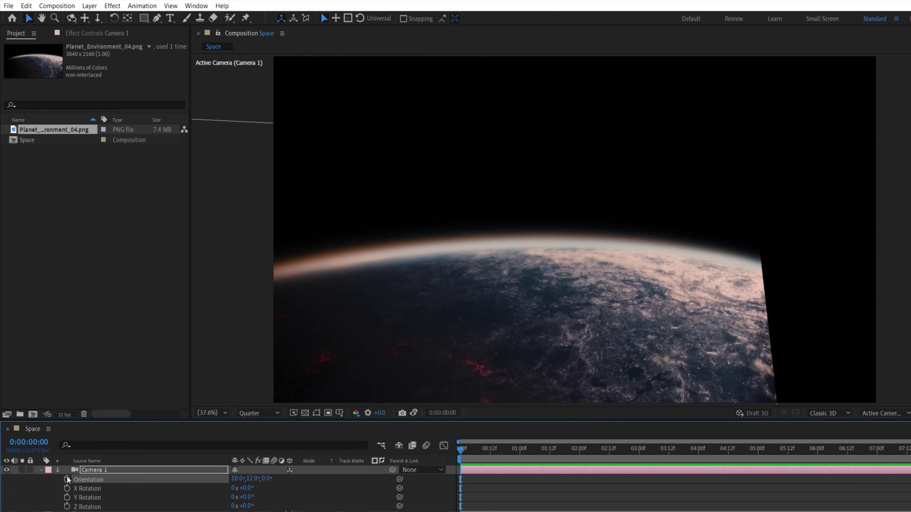
pyautogui.press('space')
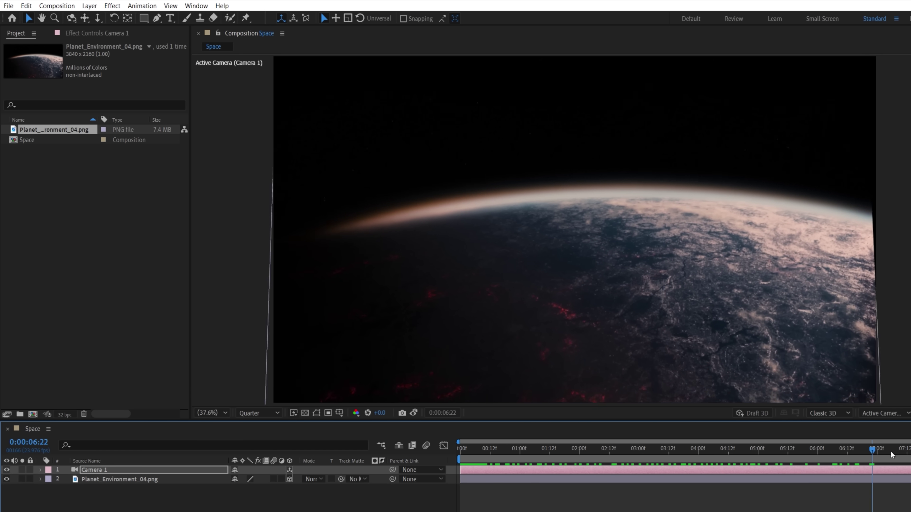
# - Scale the planet image layer to 136% and adjust its anchor point and rotation so it fills the frame
pyautogui.click(192, 479)
pyautogui.press('s')
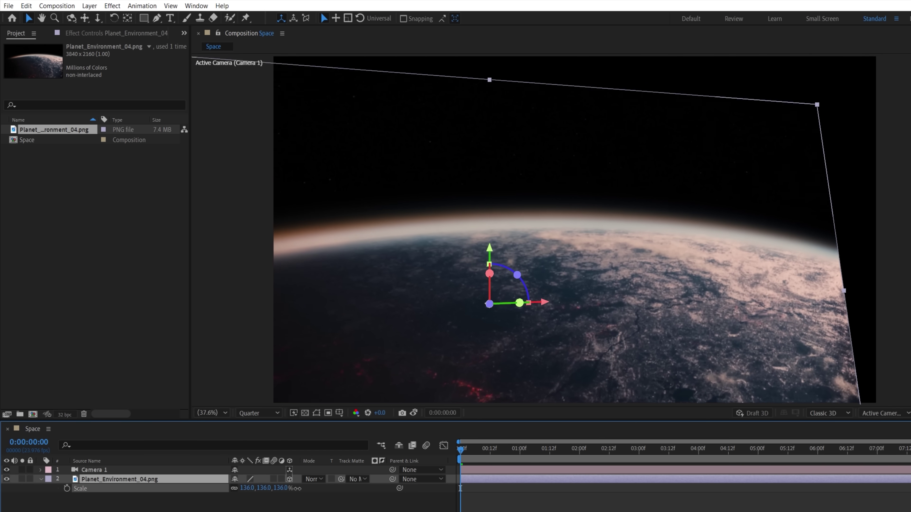
pyautogui.press('a')
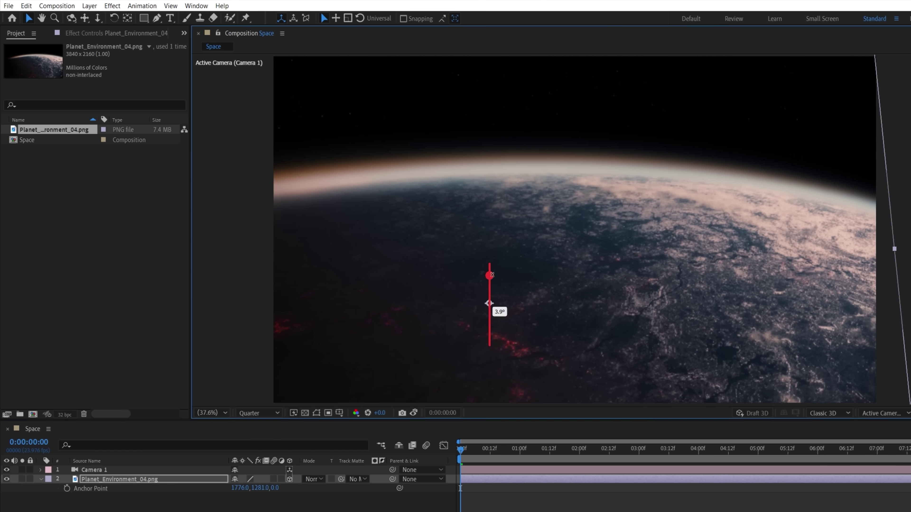
pyautogui.moveTo(488, 303); pyautogui.dragTo(509, 305)
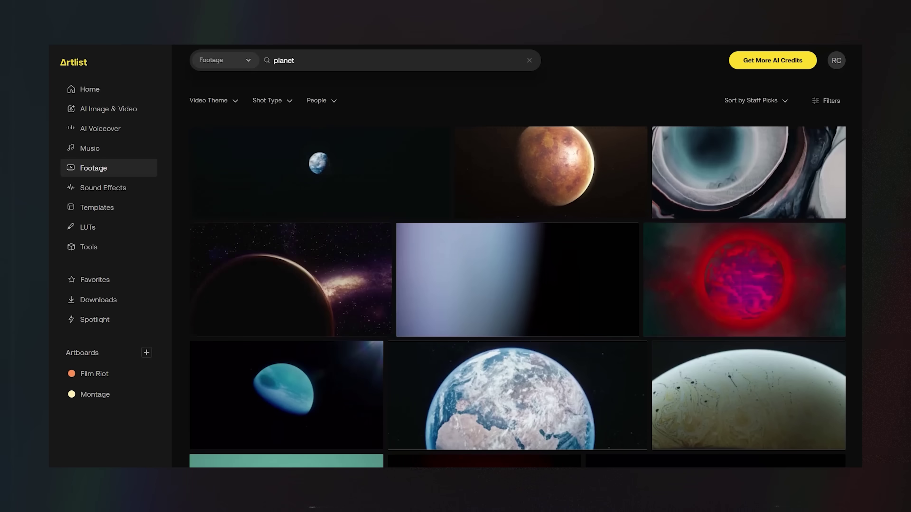
pyautogui.scroll(-10, 518, 297)
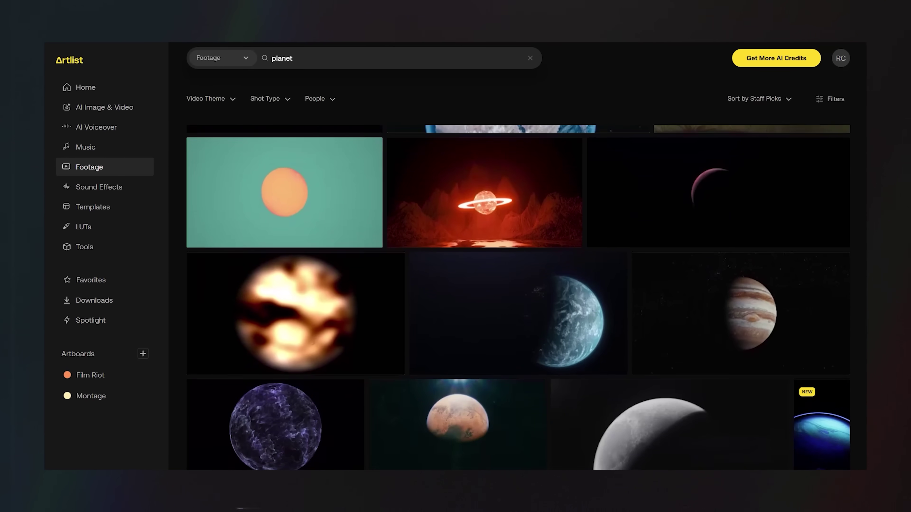
pyautogui.scroll(-3, 518, 298)
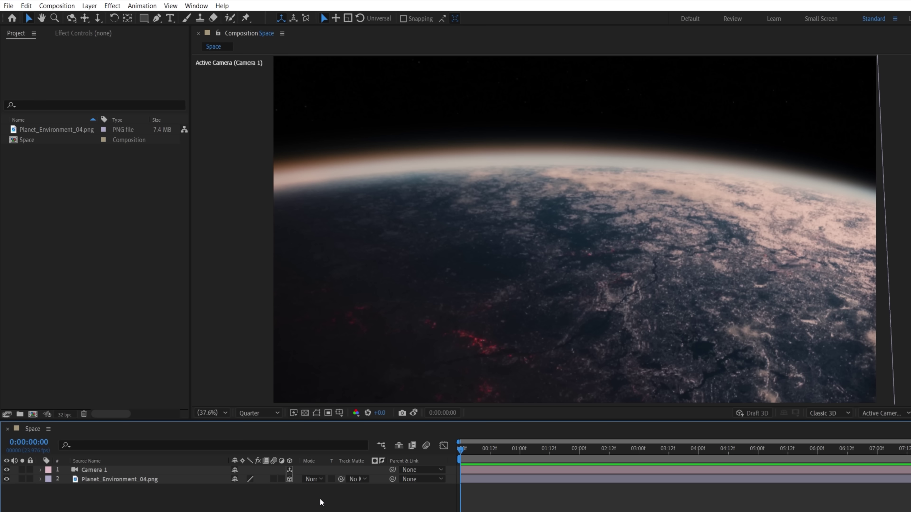
# - Create a new solid layer named Ship in the Space composition
pyautogui.rightClick(319, 498)
pyautogui.moveTo(381, 373)
pyautogui.click(475, 399)
pyautogui.press('Return')
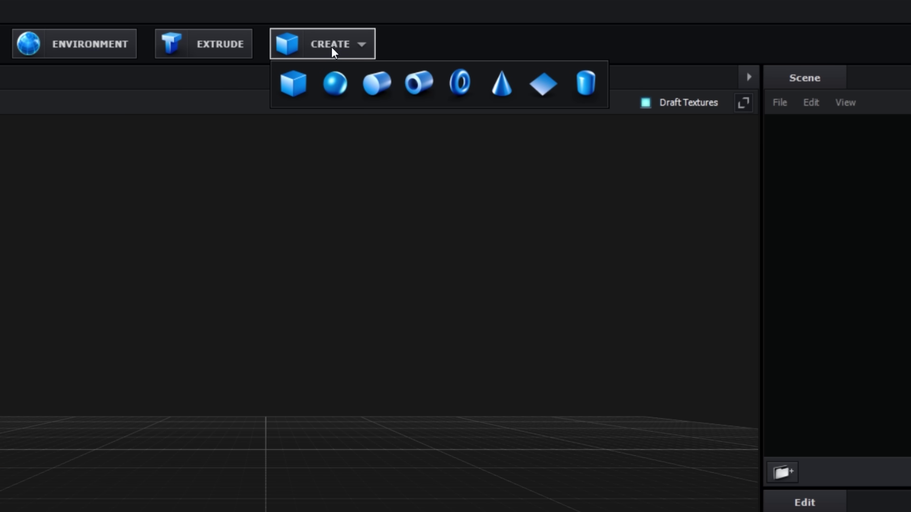
# - Create a torus model in Element's scene setup, stretching its Y scale to 435.7% with 115 ring segments and more sides
pyautogui.click(459, 83)
pyautogui.moveTo(330, 246); pyautogui.dragTo(401, 307)
pyautogui.press('r')
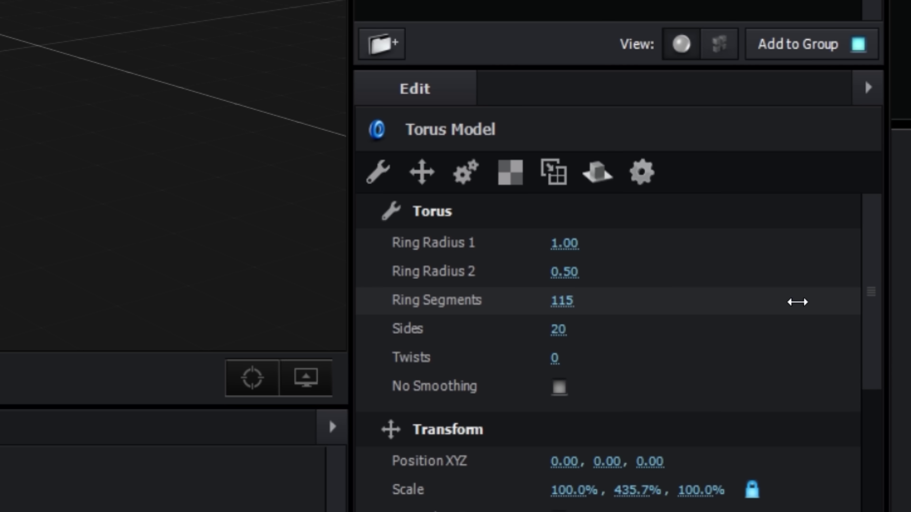
pyautogui.moveTo(559, 329); pyautogui.dragTo(685, 327)
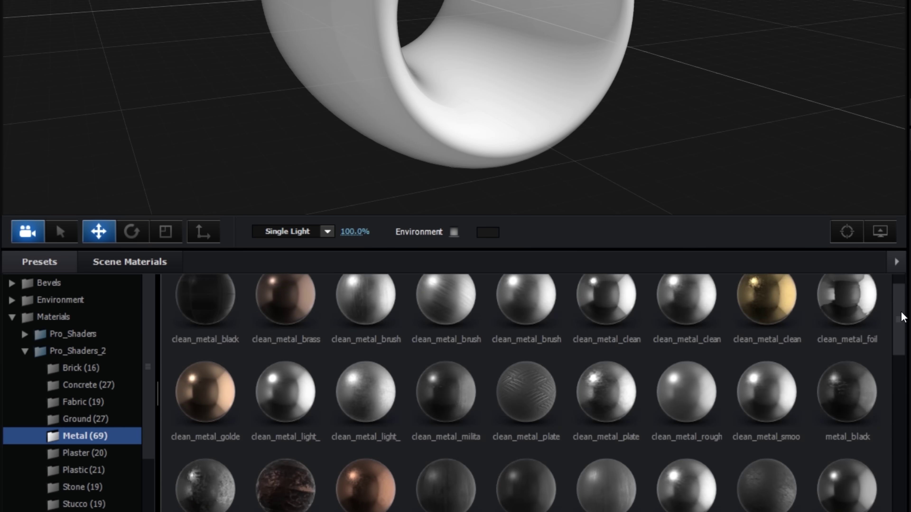
# - Apply the metal_pannel_color material from the Metal presets to the torus and set its reflectivity intensity to 58%
pyautogui.scroll(-10, 523, 395)
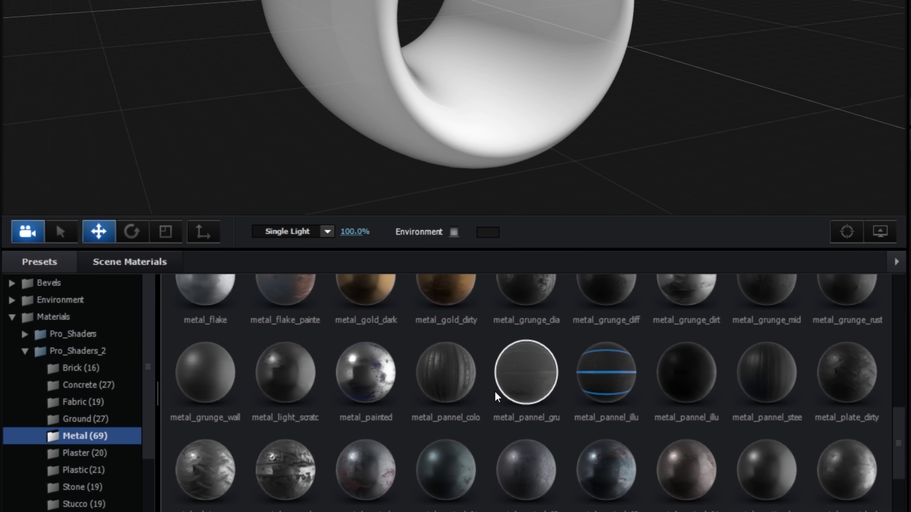
pyautogui.moveTo(449, 125); pyautogui.dragTo(449, 116)
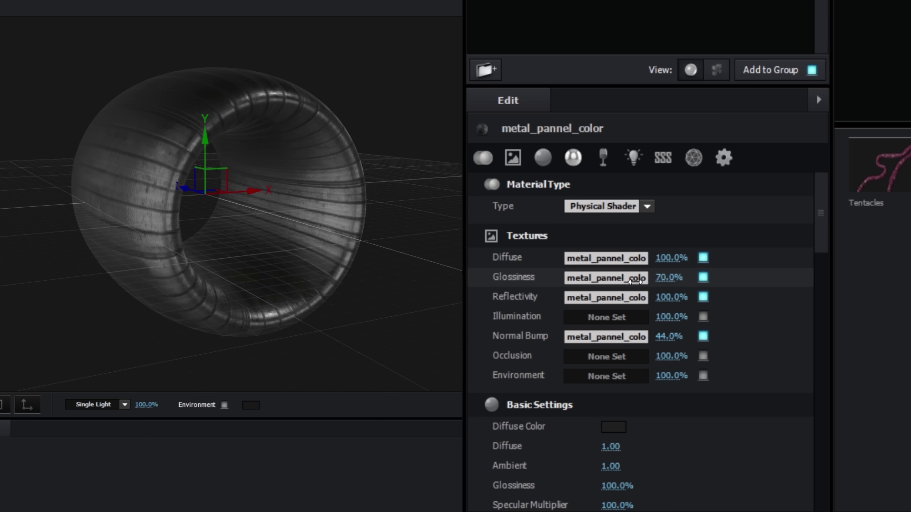
pyautogui.scroll(-5, 682, 341)
pyautogui.moveTo(632, 373); pyautogui.dragTo(636, 374)
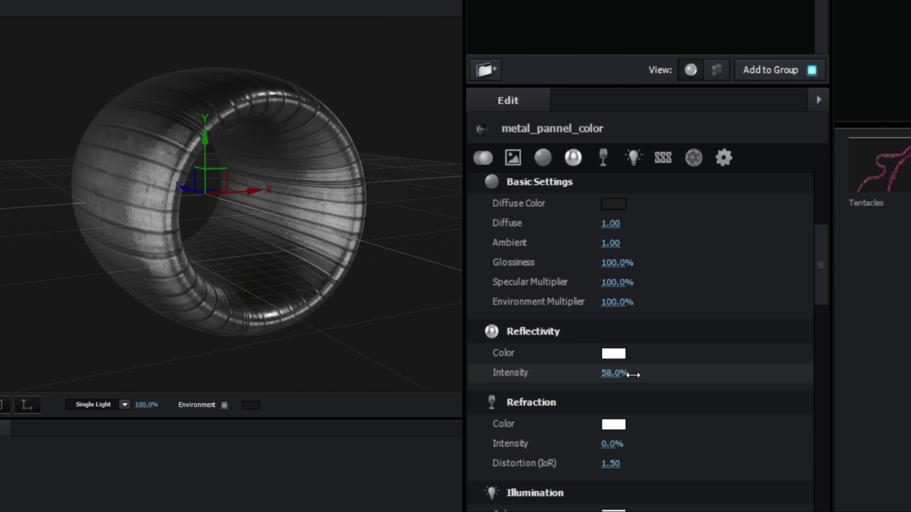
# - Raise the black input level of the material's glossiness texture to 0.23 and lower its white input level
pyautogui.scroll(5, 636, 376)
pyautogui.click(598, 278)
pyautogui.moveTo(590, 392); pyautogui.dragTo(659, 394)
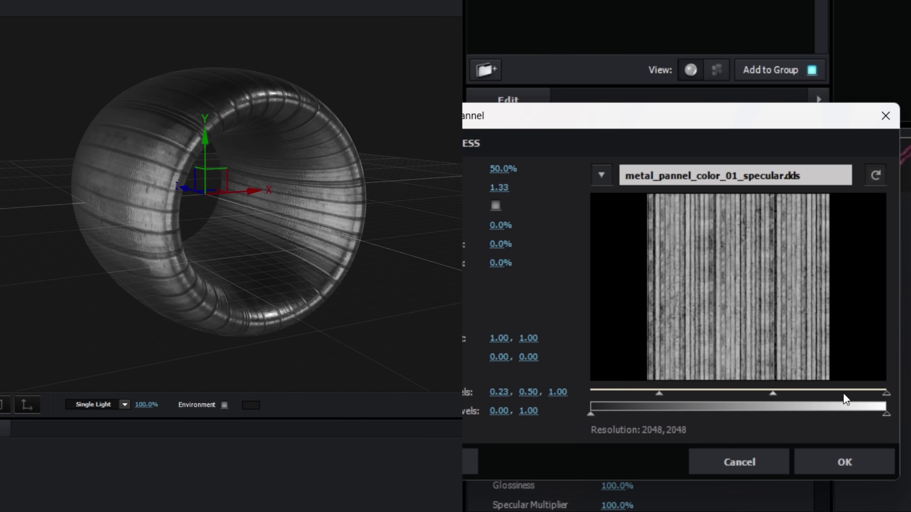
pyautogui.moveTo(886, 393); pyautogui.dragTo(811, 397)
pyautogui.click(844, 462)
# - Set the torus model's UV repeat to 3.78, 3.14
pyautogui.click(464, 212)
pyautogui.moveTo(669, 274); pyautogui.dragTo(900, 271)
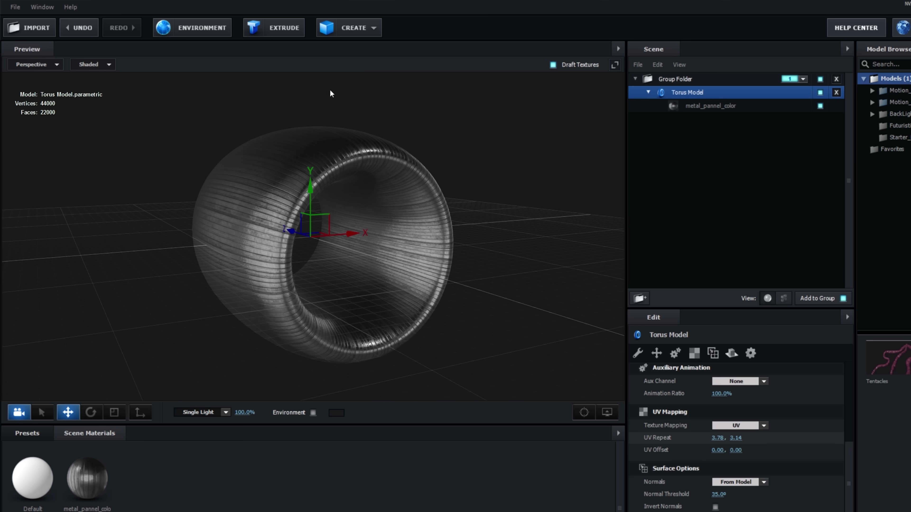
# - Replace the scene's environment map with another image from the Basic_2K folder
pyautogui.click(210, 31)
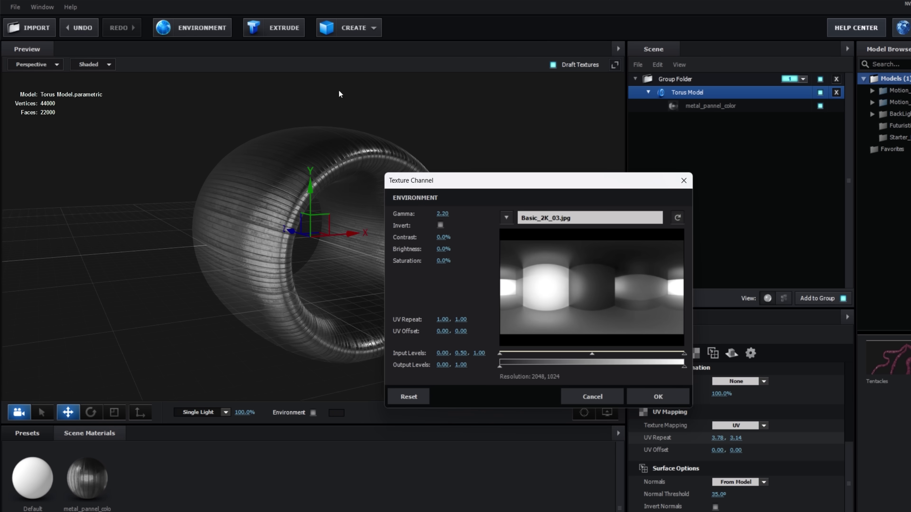
pyautogui.click(548, 218)
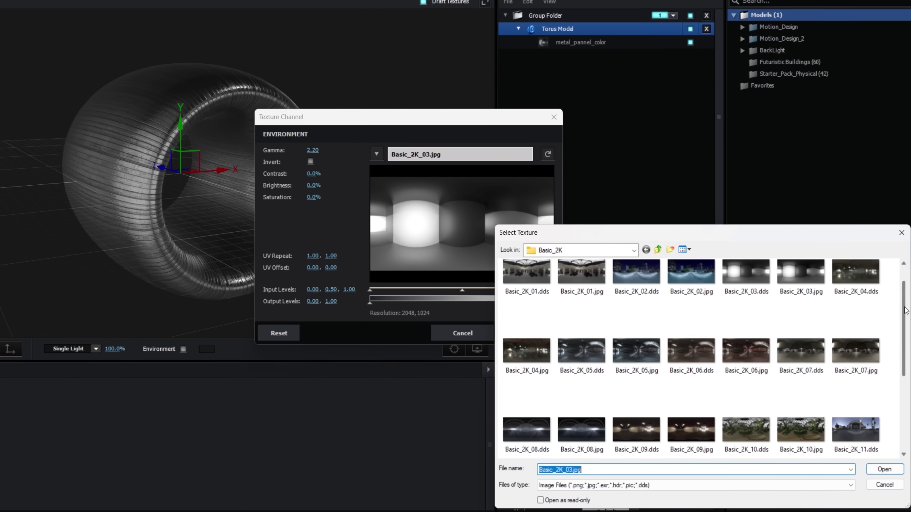
pyautogui.moveTo(898, 335); pyautogui.dragTo(907, 366)
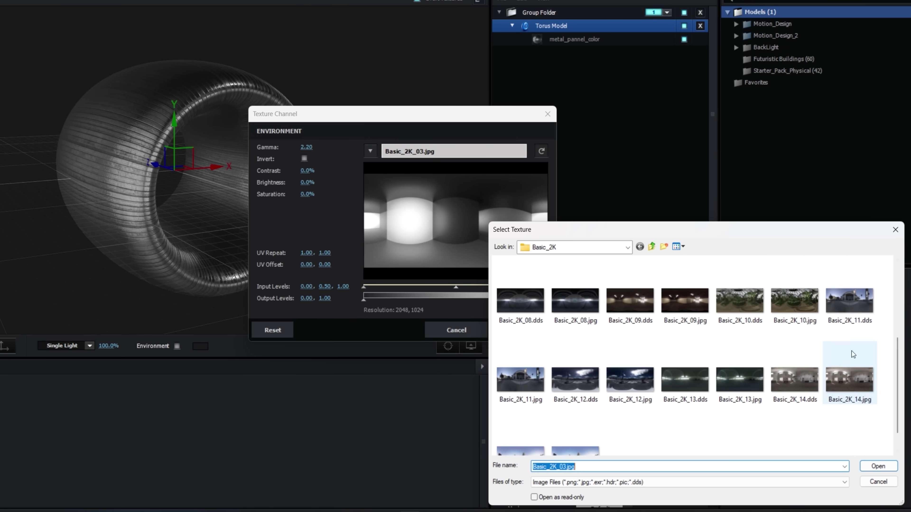
pyautogui.click(876, 466)
pyautogui.click(524, 328)
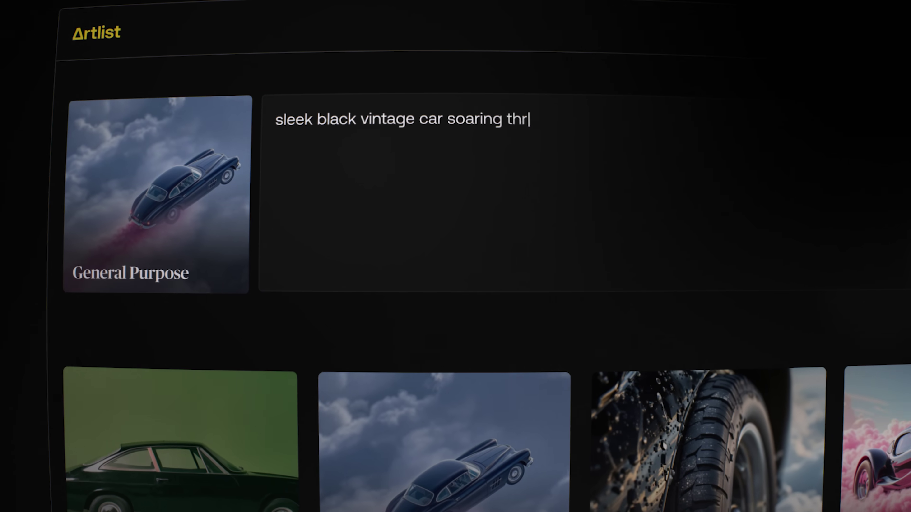
pyautogui.write('ough the sky')
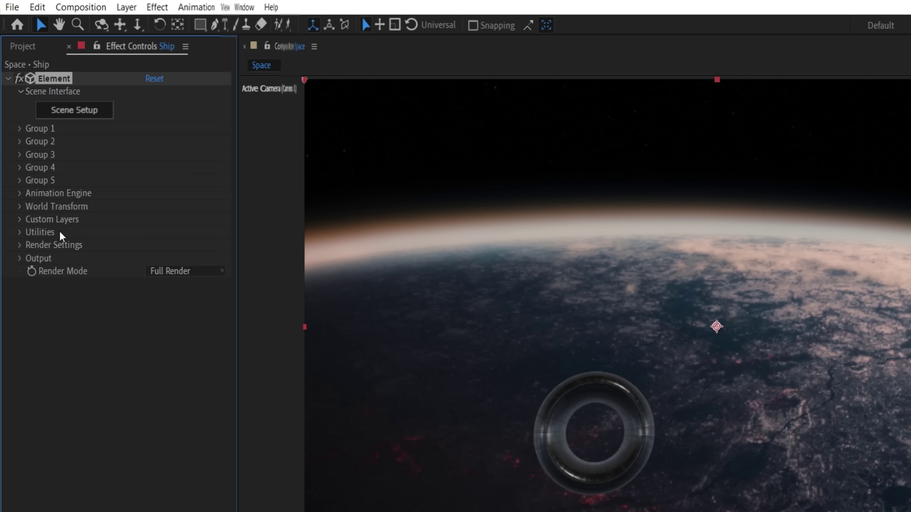
# - Set the particle size of Element's Group 1 to 60.50
pyautogui.click(12, 80)
pyautogui.click(21, 104)
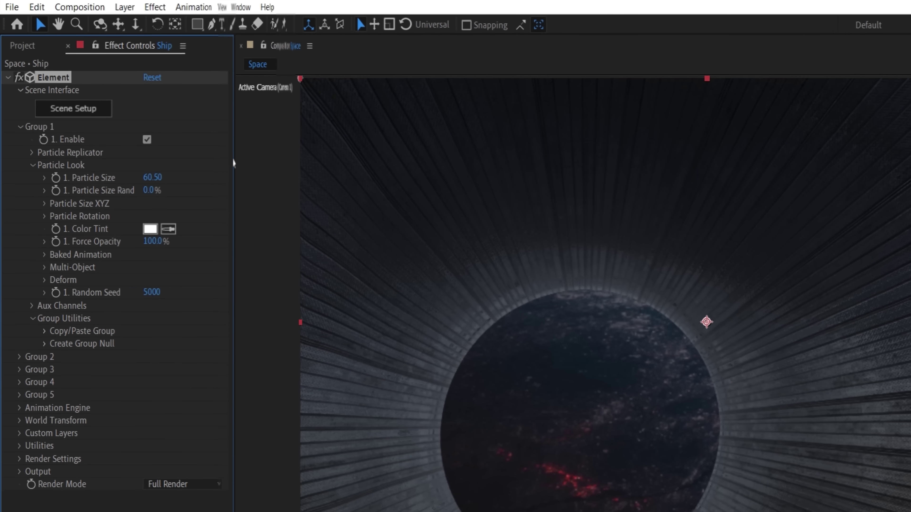
pyautogui.click(20, 128)
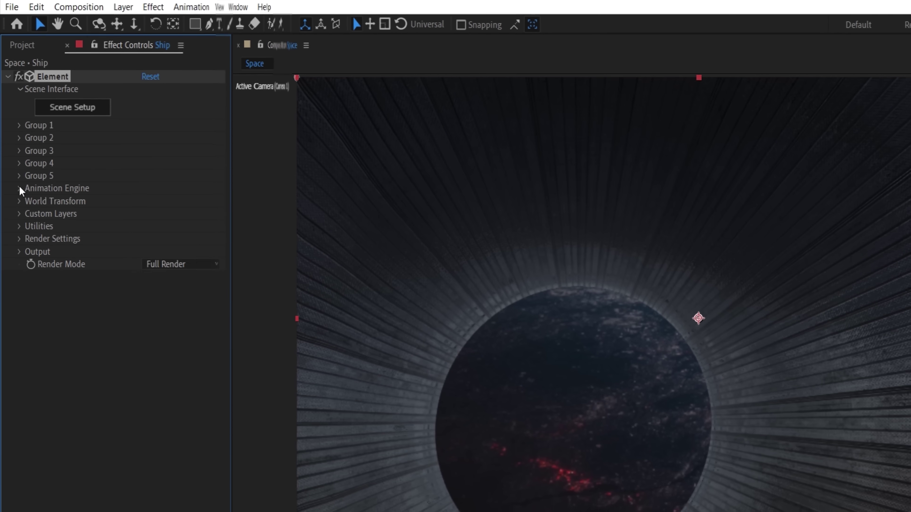
# - Position the ship with world position 3020, -1980, Z 4600 and a world X rotation of 8°
pyautogui.click(20, 205)
pyautogui.moveTo(152, 224); pyautogui.dragTo(169, 211)
pyautogui.moveTo(177, 211); pyautogui.dragTo(172, 211)
pyautogui.click(31, 273)
pyautogui.moveTo(158, 285); pyautogui.dragTo(146, 253)
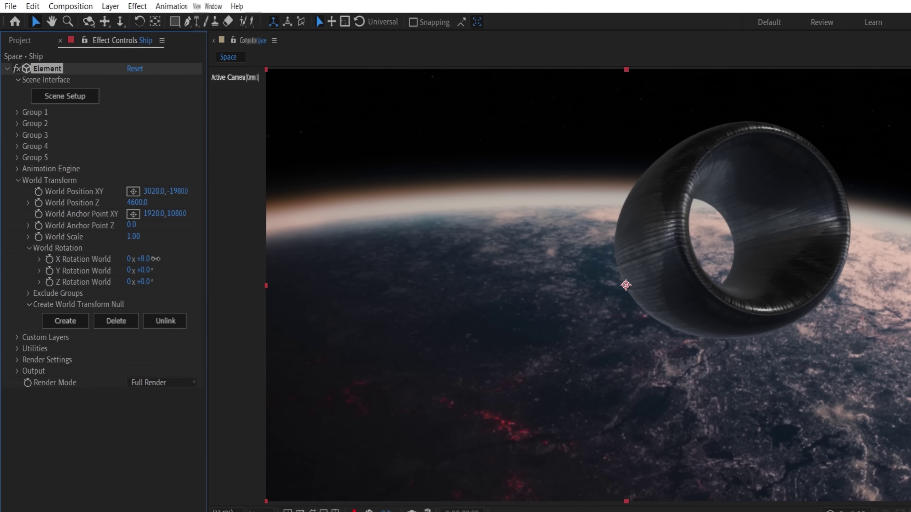
# - At 0:00:09:23, keyframe the ship's world position to 1470, -1410, Z 10000 and X rotation to 3°, and preview the motion
pyautogui.moveTo(164, 192)
pyautogui.mouseDown()
pyautogui.moveTo(99, 203)
pyautogui.moveTo(149, 184)
pyautogui.mouseUp()
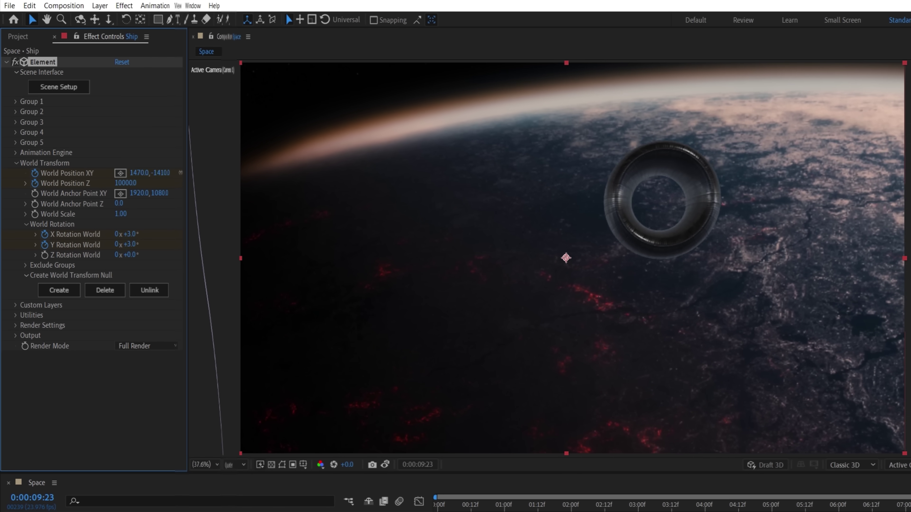
pyautogui.press('space')
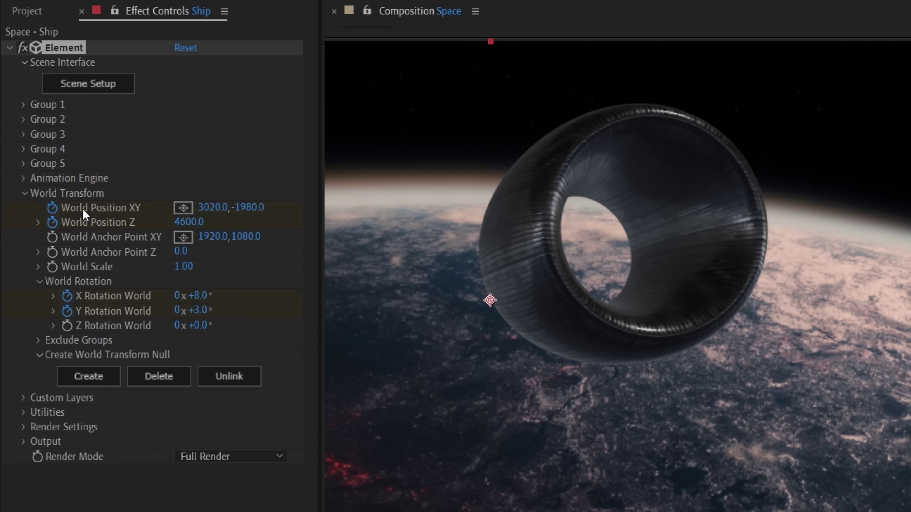
# - Apply a taper deformation to Group 1 so the torus becomes wider on one side
pyautogui.click(24, 193)
pyautogui.click(24, 105)
pyautogui.click(55, 281)
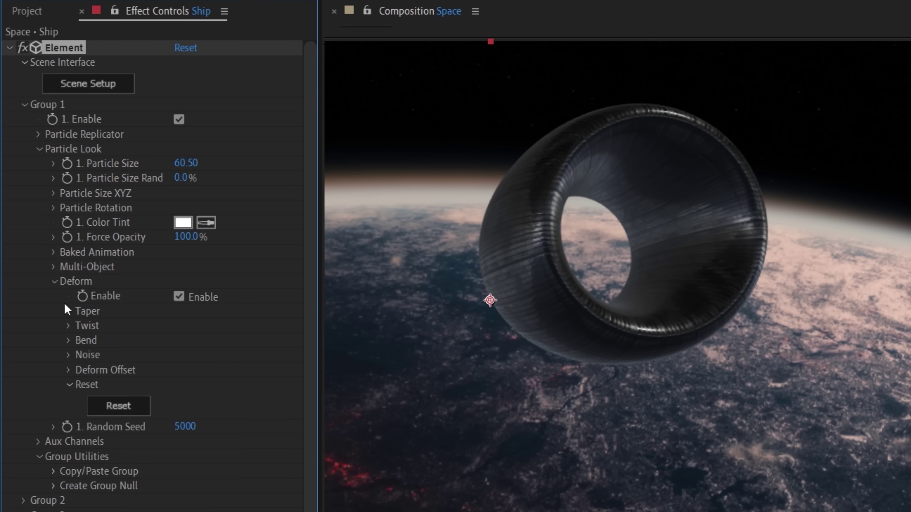
pyautogui.click(70, 311)
pyautogui.moveTo(179, 331)
pyautogui.mouseDown()
pyautogui.moveTo(189, 332)
pyautogui.moveTo(169, 332)
pyautogui.mouseUp()
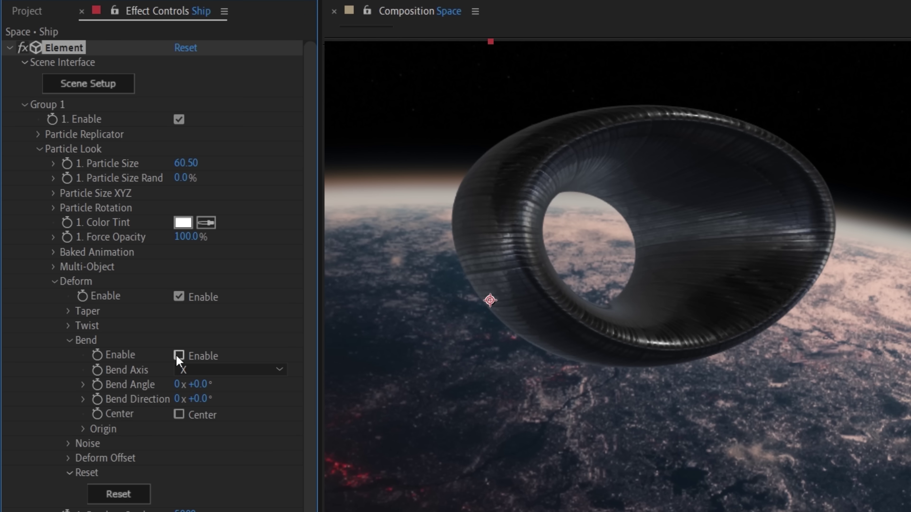
# - Enable the bend deformation for Group 1 and adjust its bend angle
pyautogui.click(178, 355)
pyautogui.moveTo(194, 384); pyautogui.dragTo(115, 373)
pyautogui.click(24, 104)
# - Rotate the ship's physical environment in the Element render settings to X 42° and adjust its Z rotation
pyautogui.click(24, 237)
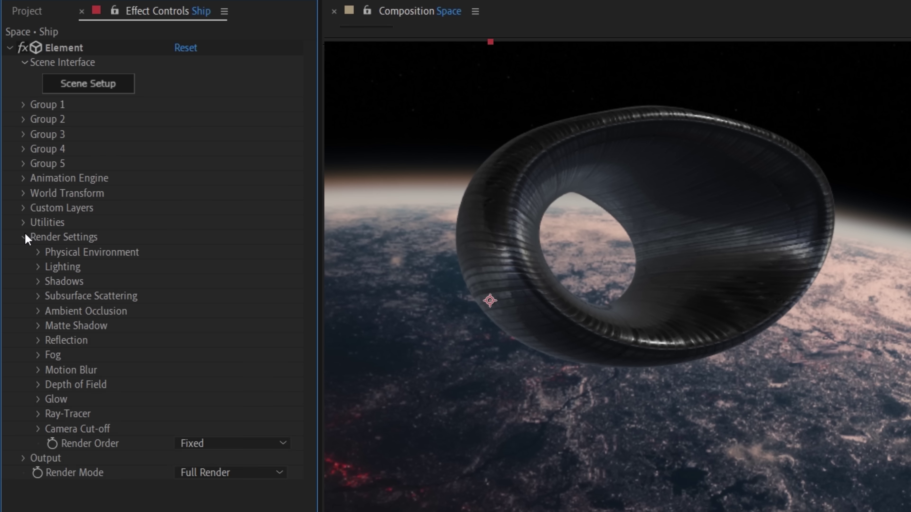
pyautogui.click(39, 252)
pyautogui.click(54, 354)
pyautogui.moveTo(199, 370); pyautogui.dragTo(237, 366)
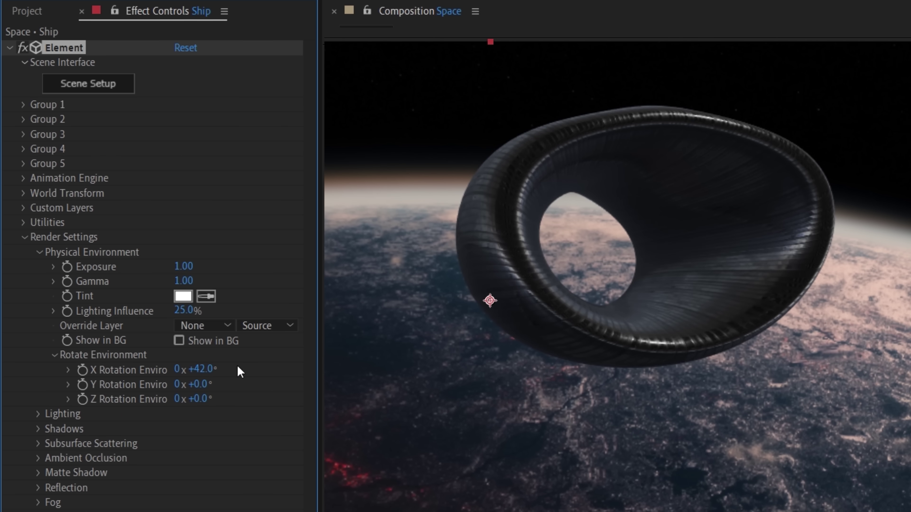
pyautogui.moveTo(196, 399); pyautogui.dragTo(212, 399)
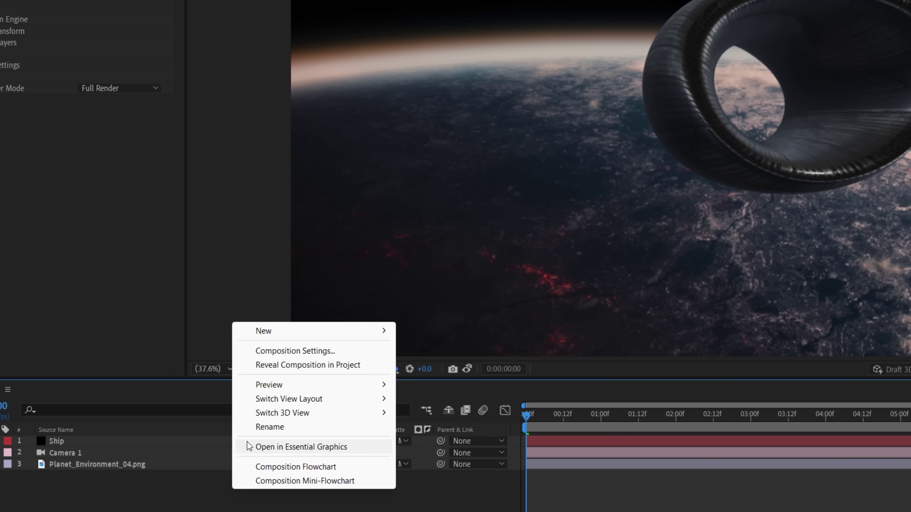
# - Add a new point light to the Space composition and show its position property
pyautogui.moveTo(264, 328)
pyautogui.click(430, 380)
pyautogui.click(619, 373)
pyautogui.press('p')
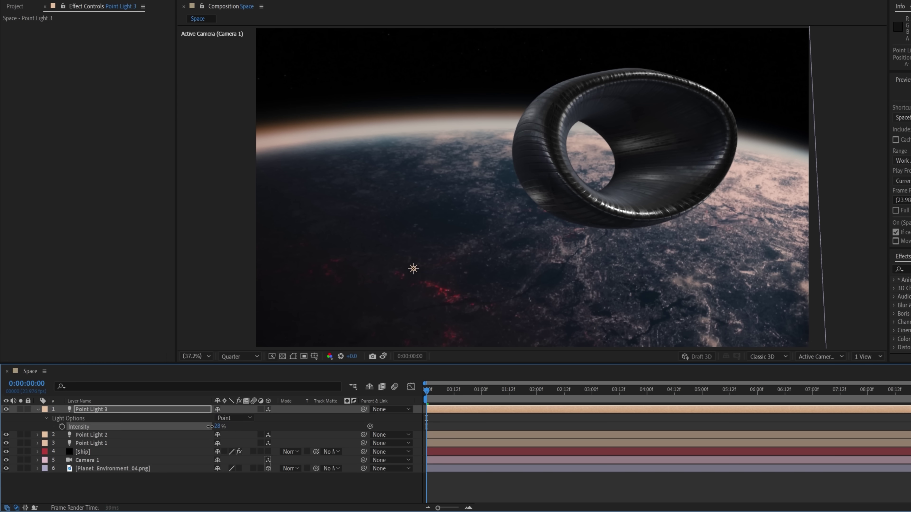
# - Check the light options of Point Light 2 and confirm white (FFFFFF) as its color
pyautogui.click(186, 418)
pyautogui.click(220, 443)
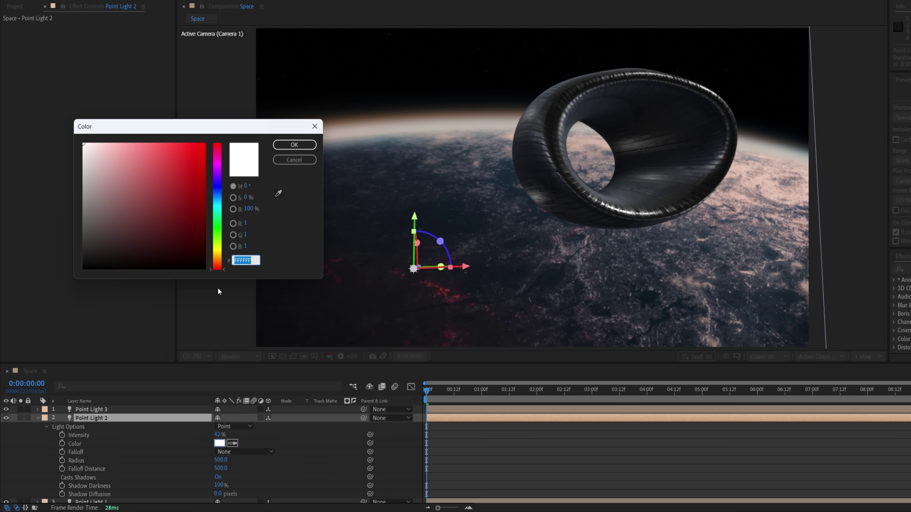
pyautogui.click(283, 144)
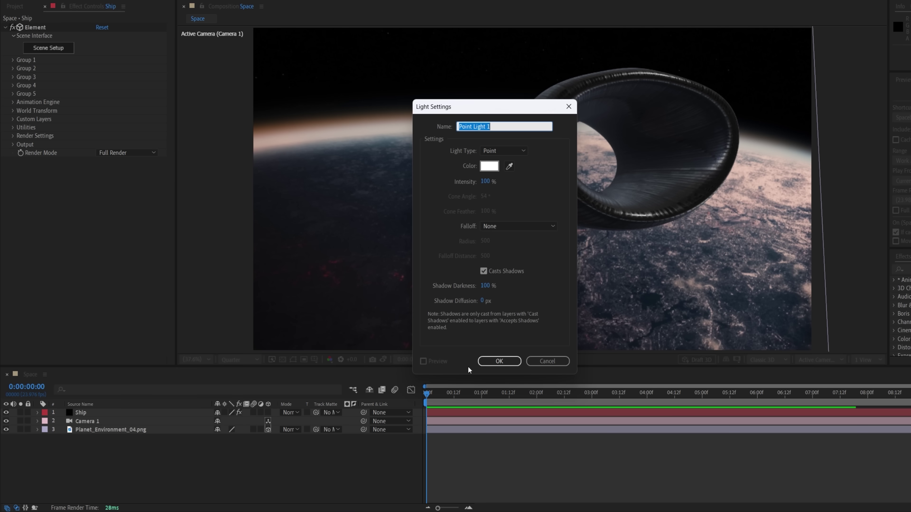
# - Create Point Light 1 at 100% intensity and turn off Accepts Lights for the Planet_Environment_04.png layer
pyautogui.click(491, 363)
pyautogui.click(179, 438)
pyautogui.press('a')
pyautogui.press('a')
pyautogui.click(46, 447)
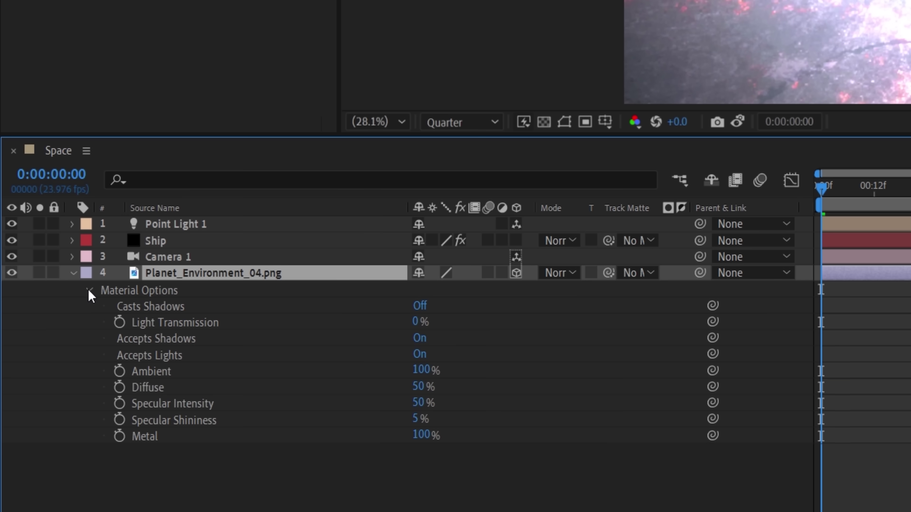
pyautogui.click(217, 479)
pyautogui.click(426, 342)
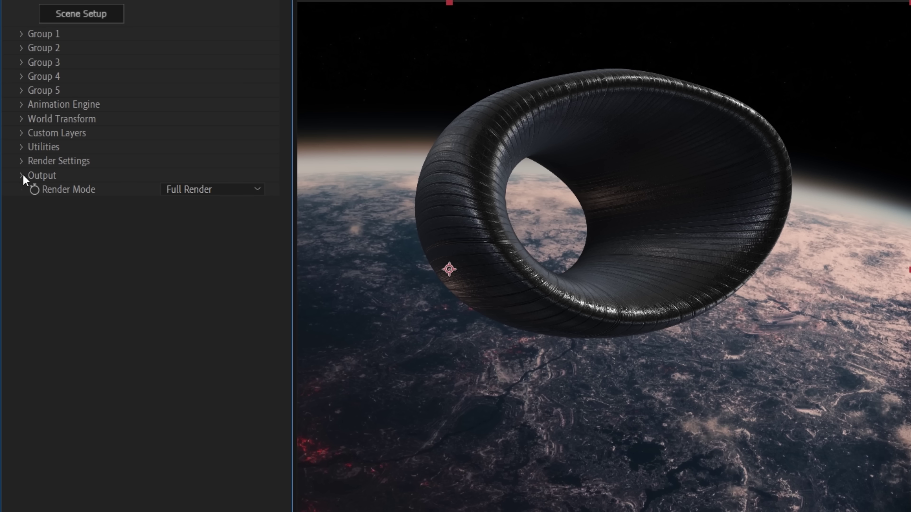
# - Set the Element output to 16 multisampling and 2 supersampling, with Enhanced Multisampling enabled
pyautogui.click(28, 176)
pyautogui.click(165, 217)
pyautogui.click(195, 322)
pyautogui.click(187, 233)
pyautogui.click(192, 262)
pyautogui.click(165, 246)
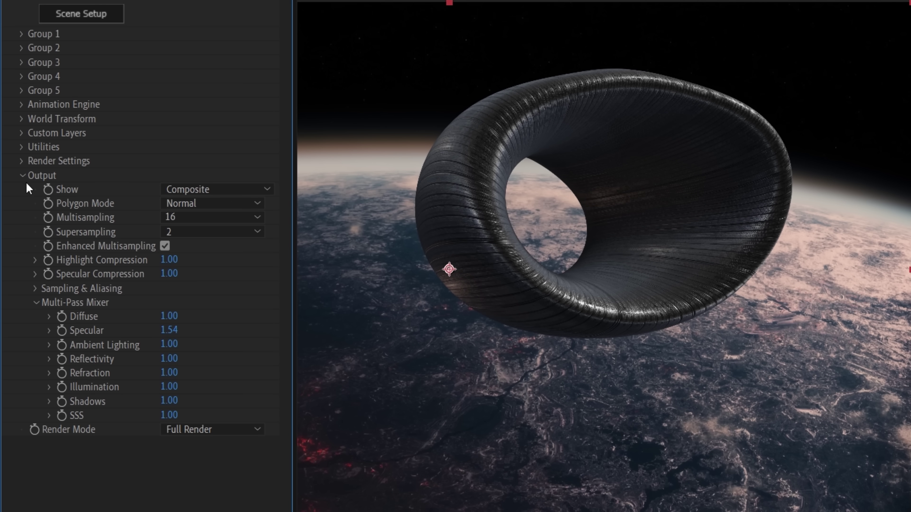
pyautogui.click(23, 176)
# - Add a Curves effect to the Ship layer, shape its RGB curve, and add another effect to the layer
pyautogui.rightClick(158, 233)
pyautogui.click(492, 421)
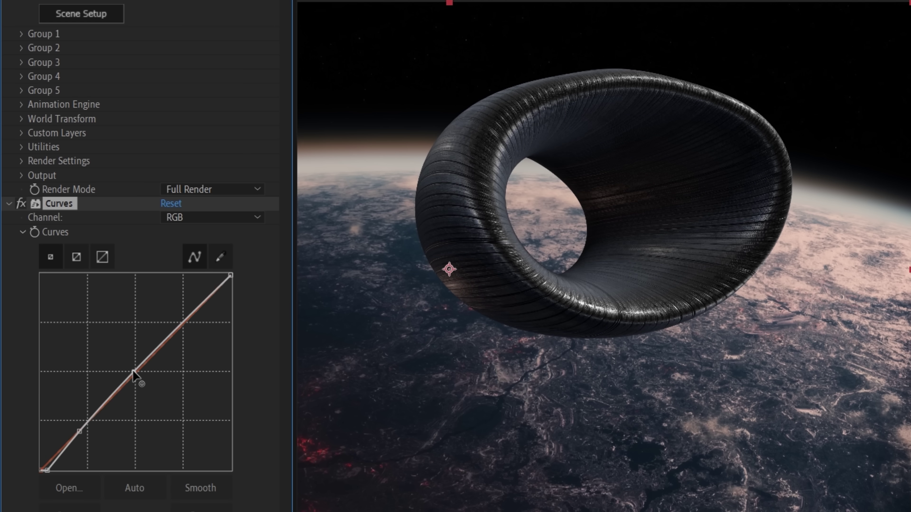
pyautogui.rightClick(163, 251)
pyautogui.click(480, 211)
pyautogui.click(175, 232)
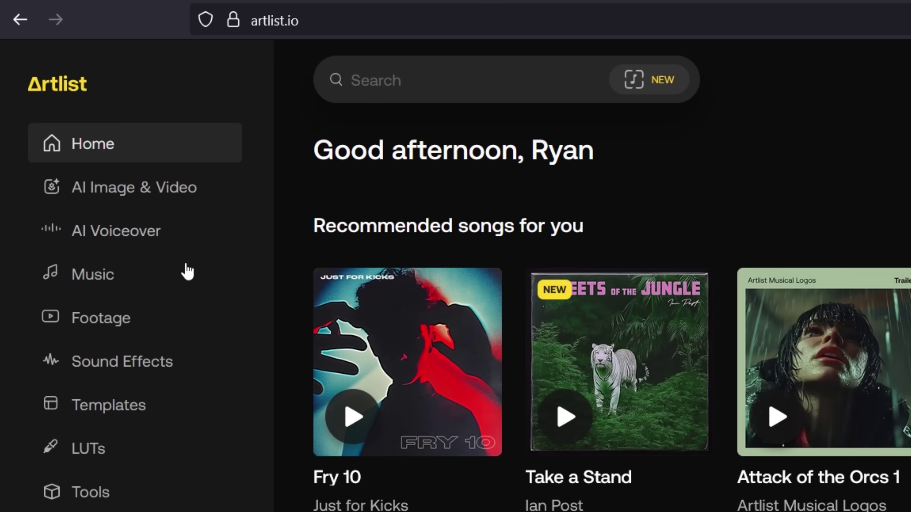
# - Switch to Artlist, search the footage library for "drone" and browse the aerial landscape clips
pyautogui.click(110, 326)
pyautogui.click(376, 80)
pyautogui.write('drone')
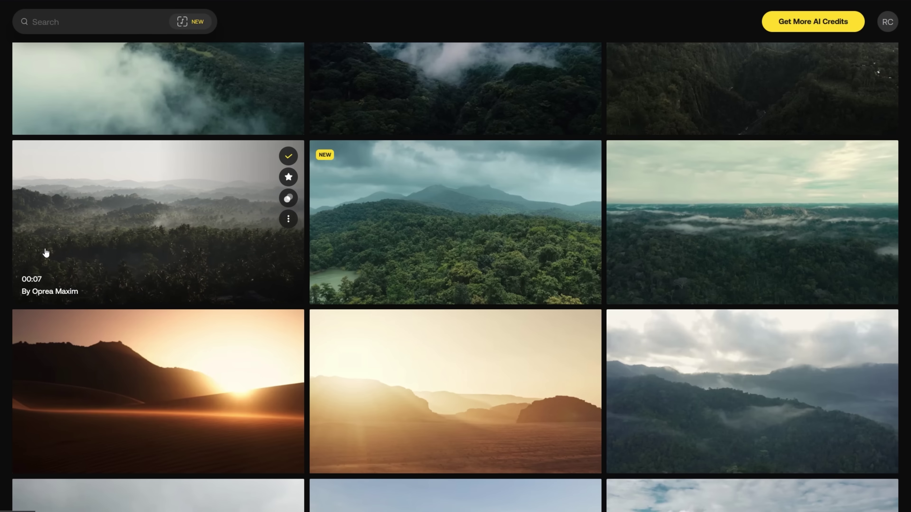
pyautogui.scroll(-5, 46, 253)
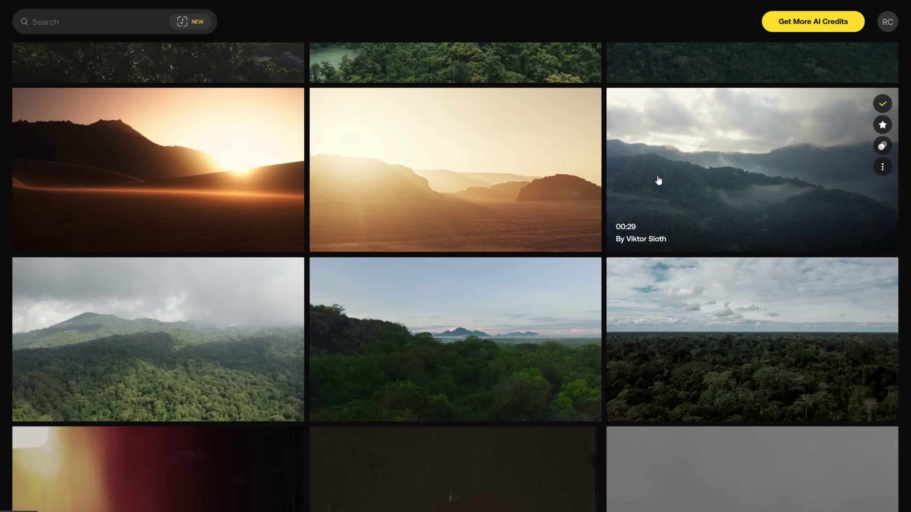
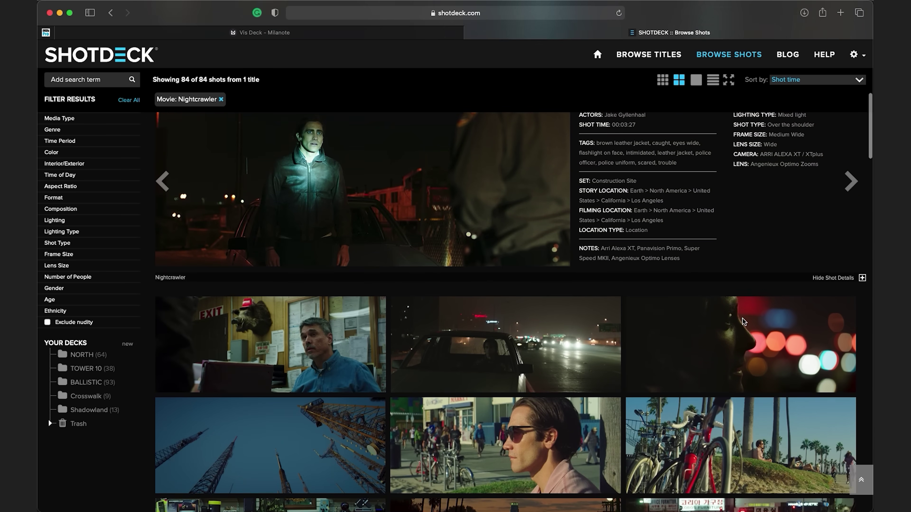
# - View the Nightcrawler shot with blurred city lights in ShotDeck and page through the North_Deck reference slides
pyautogui.click(717, 341)
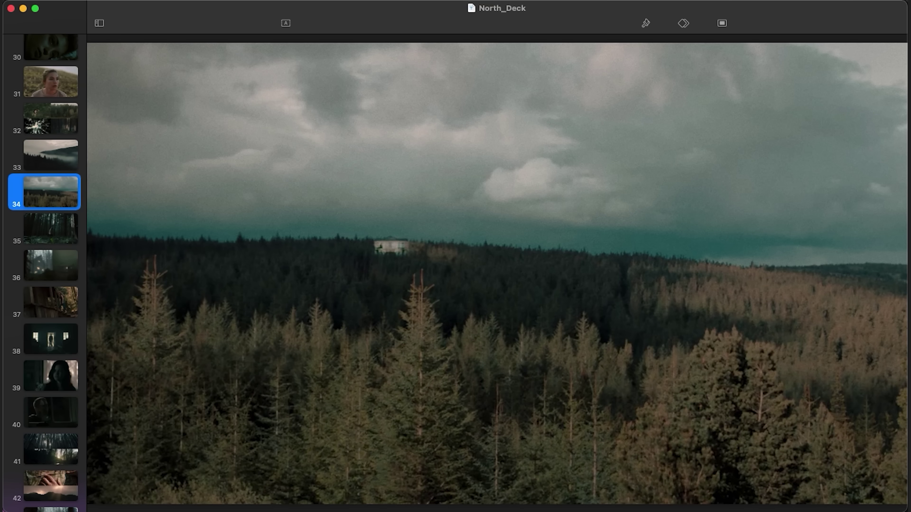
pyautogui.press('Down')
pyautogui.click(8, 131)
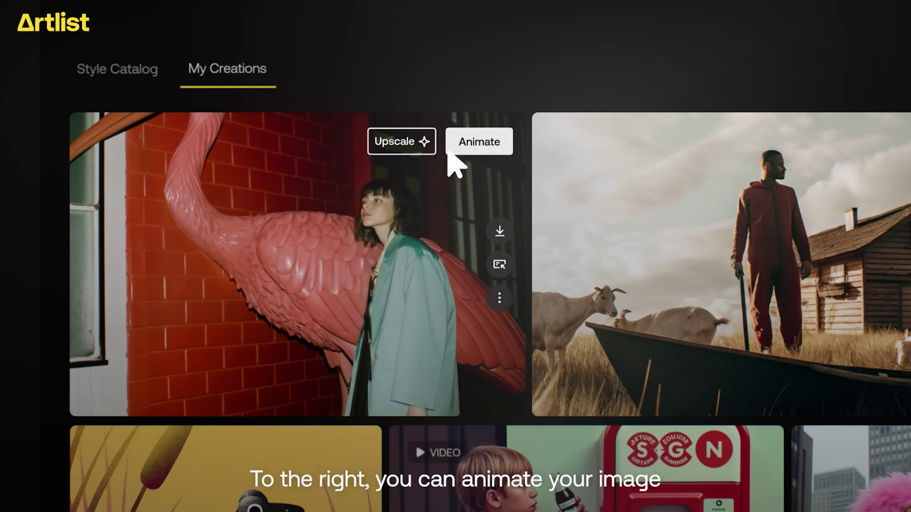
# - In Artlist's AI creations, choose to animate the flamingo image and the full-body blue cow image
pyautogui.click(480, 151)
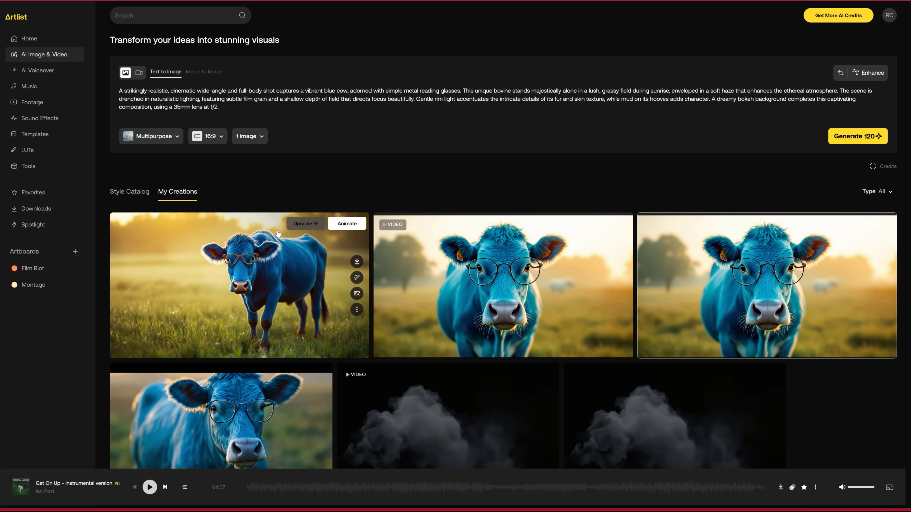
pyautogui.click(337, 227)
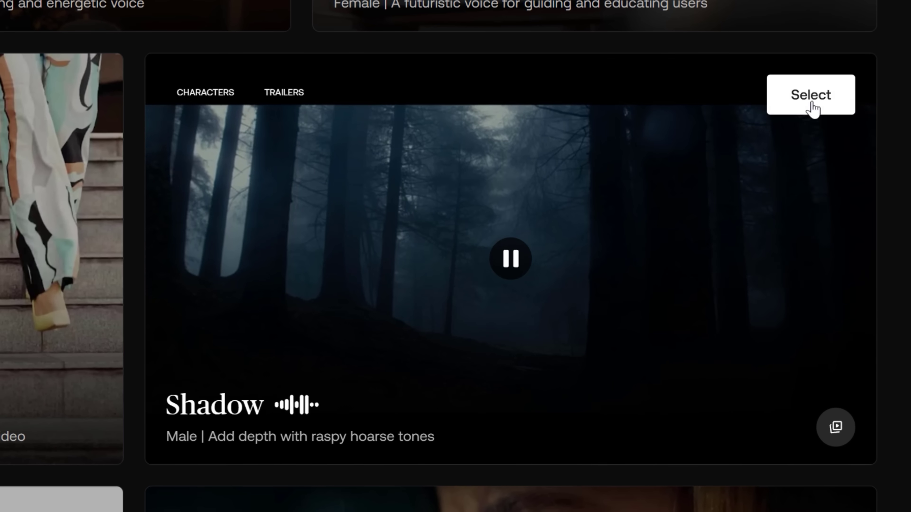
# - Select the Shadow voice for the "It's a cow" voiceover, change its emotion and generate it
pyautogui.click(811, 104)
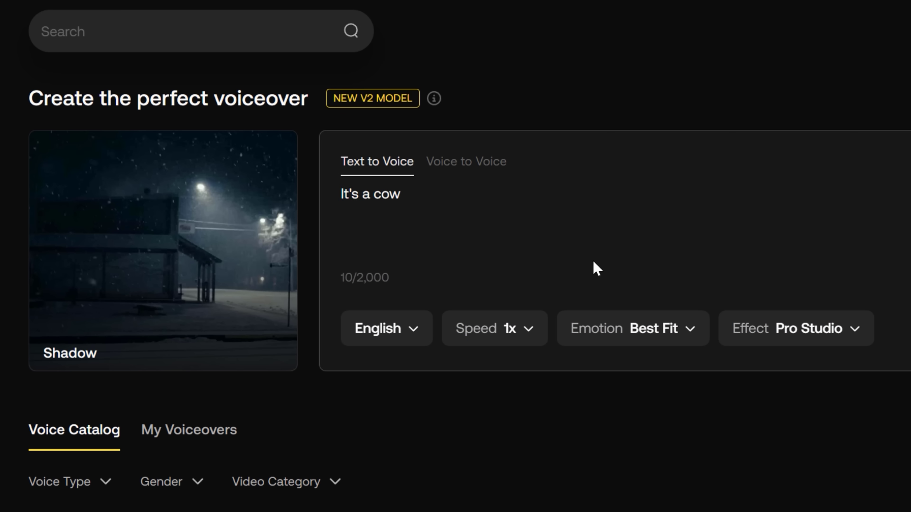
pyautogui.click(690, 334)
pyautogui.click(595, 449)
pyautogui.click(907, 332)
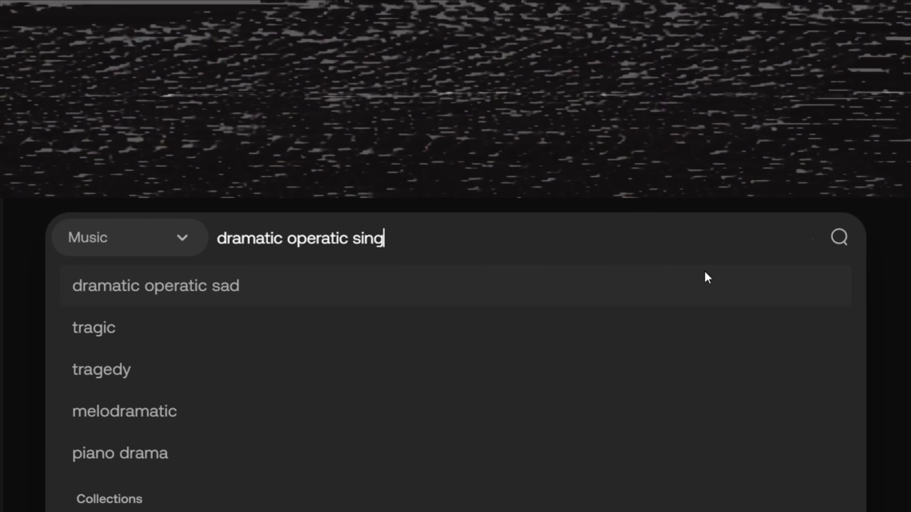
# - Search the Artlist music library for "dramatic operatic singing"
pyautogui.write('ing')
pyautogui.press('Return')
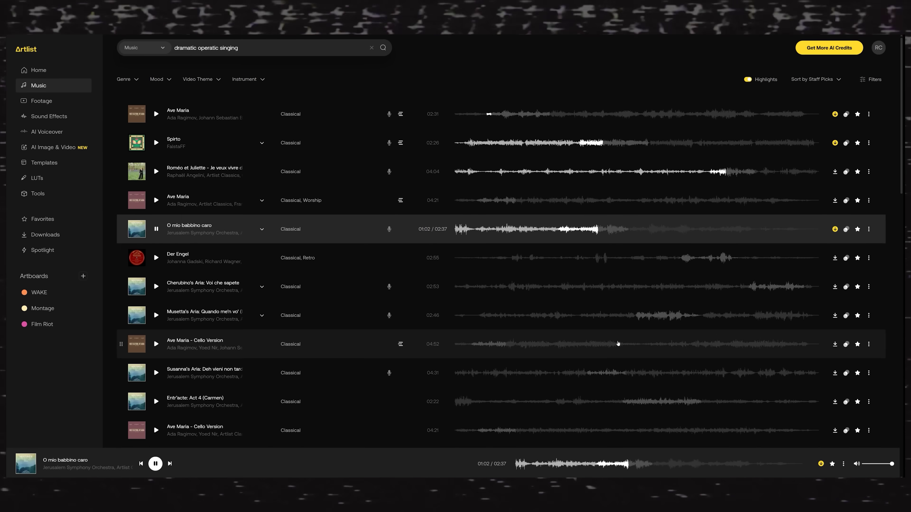